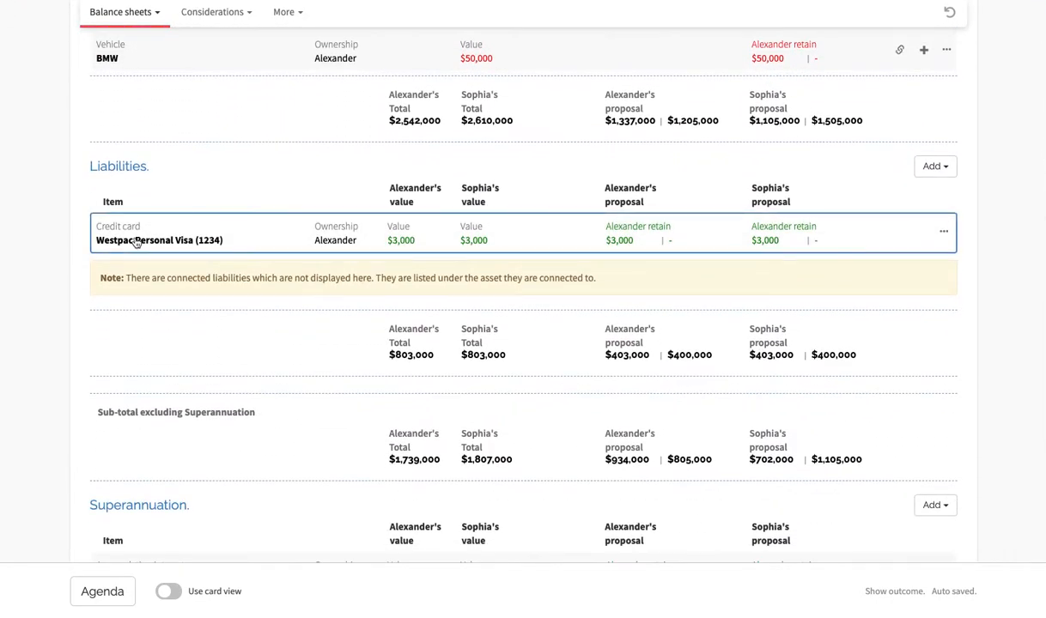
# - Review the liabilities, superannuation and outcome sections of the neutral balance sheet
pyautogui.scroll(-3, 134, 243)
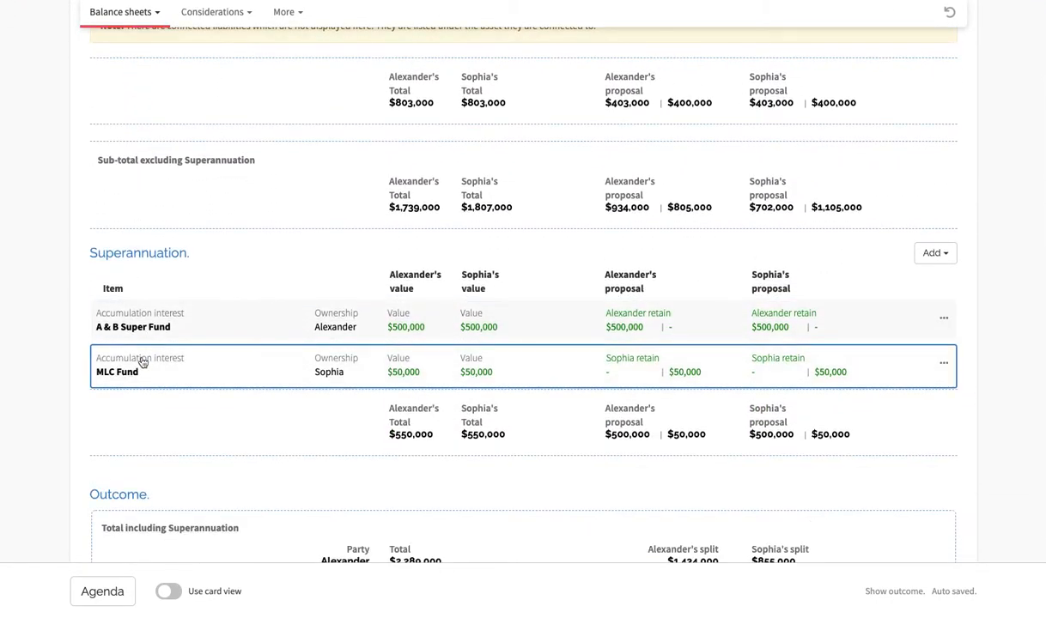
pyautogui.scroll(-3, 140, 363)
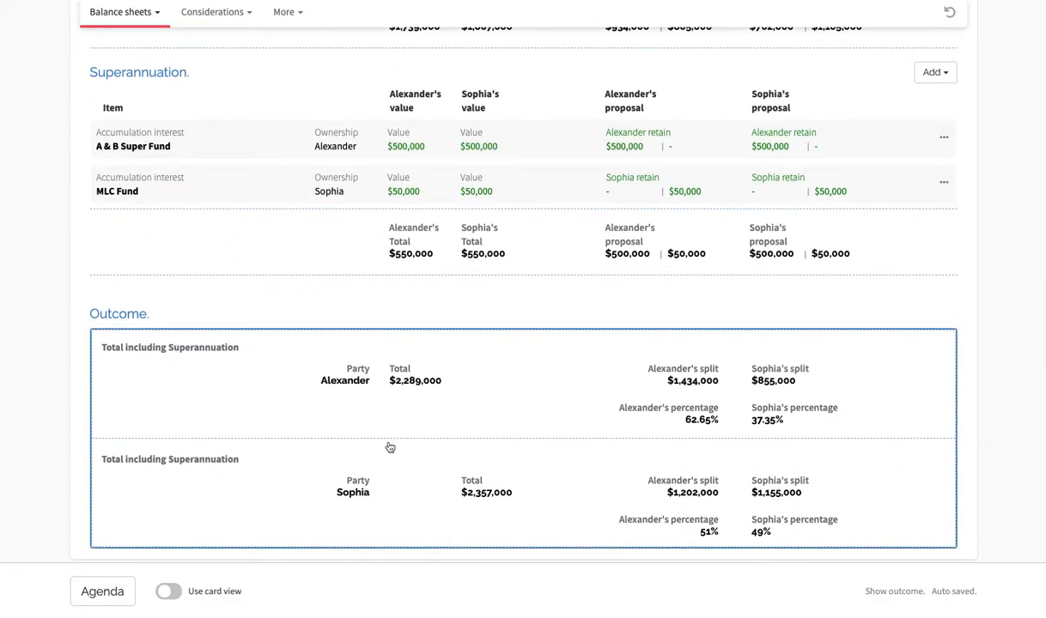
pyautogui.scroll(10, 280, 435)
pyautogui.scroll(5, 274, 432)
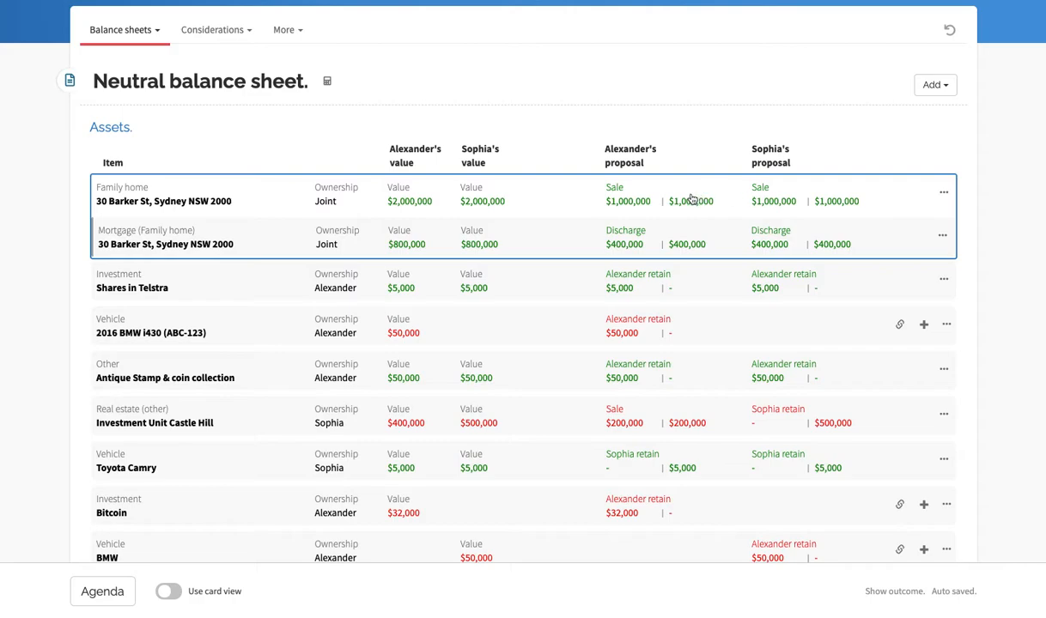
# - View each party's item details and the remaining item options for the family home asset
pyautogui.click(945, 195)
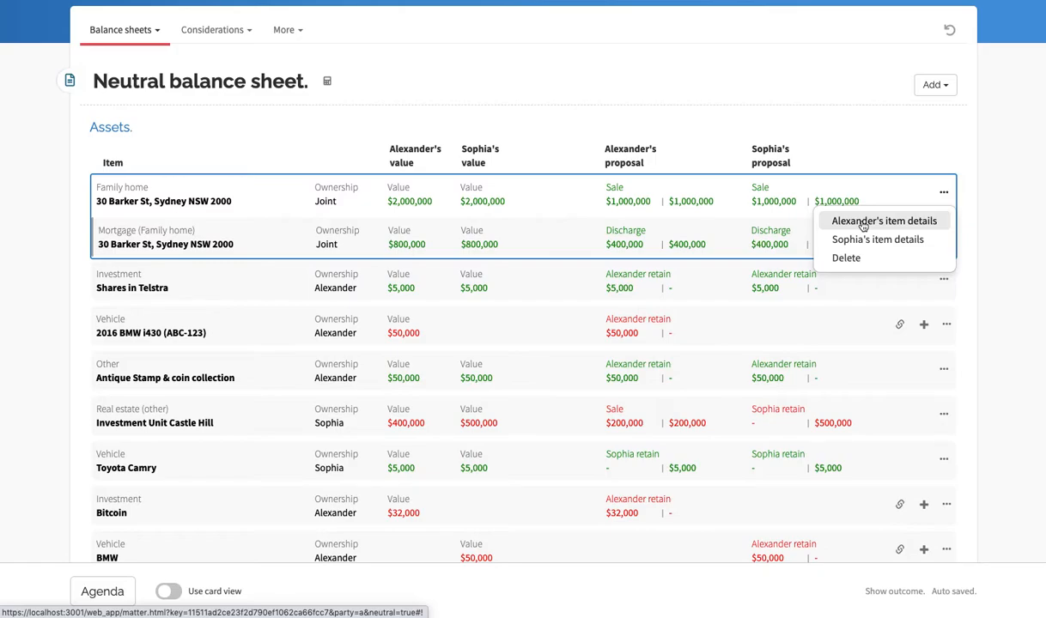
pyautogui.click(865, 224)
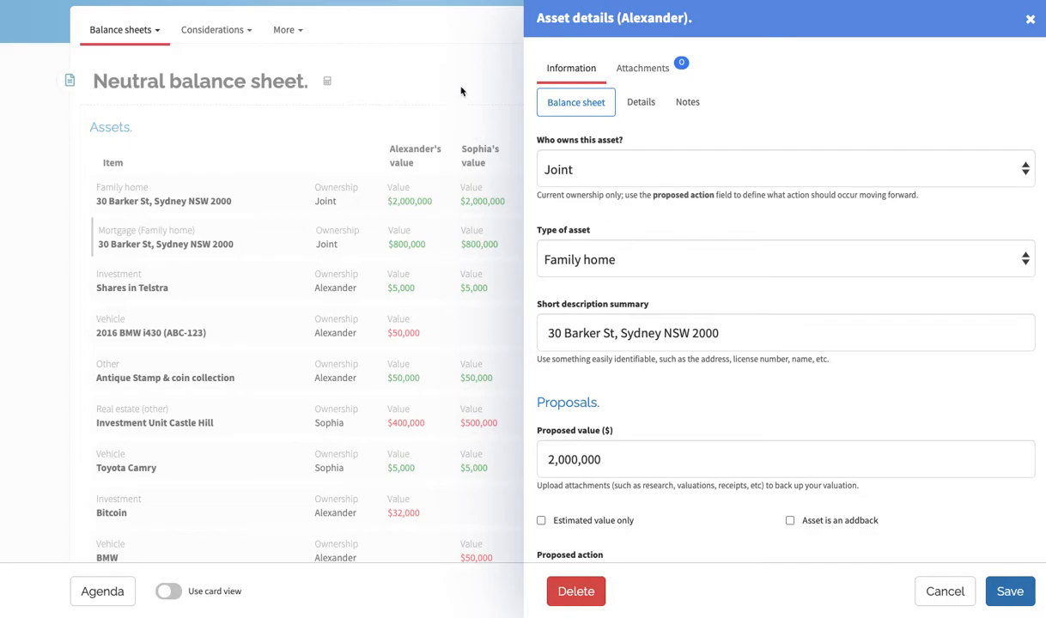
pyautogui.click(461, 92)
pyautogui.click(944, 193)
pyautogui.click(878, 240)
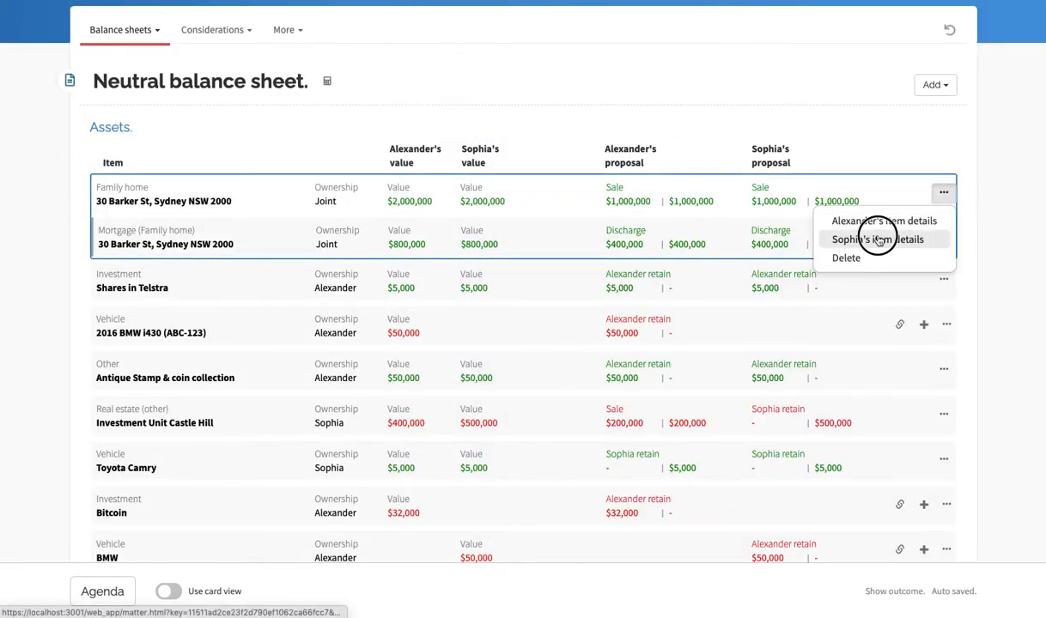
pyautogui.click(443, 73)
pyautogui.click(944, 192)
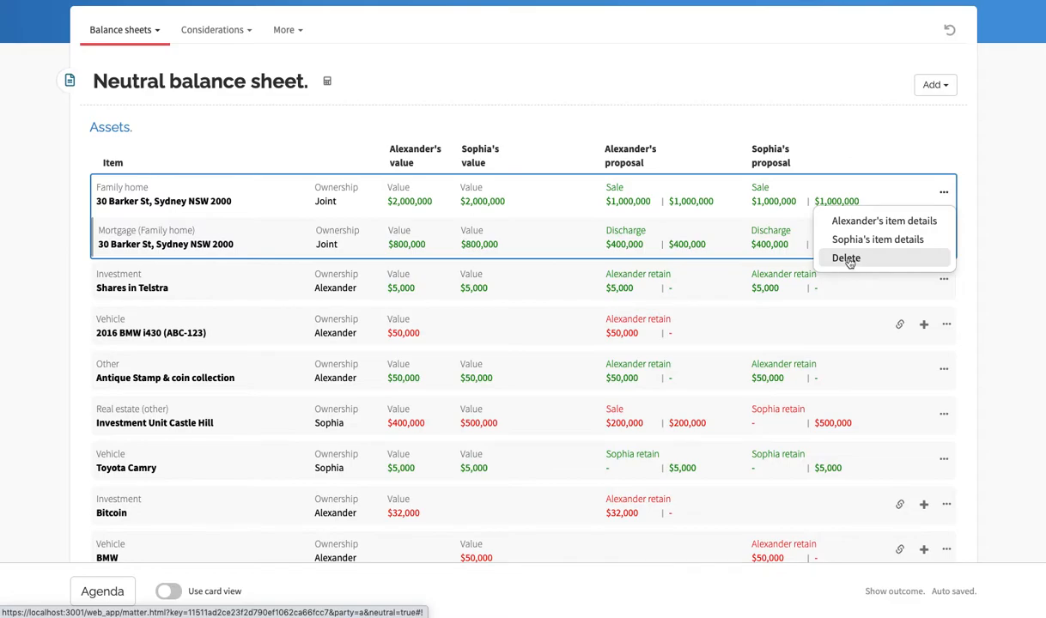
pyautogui.click(995, 257)
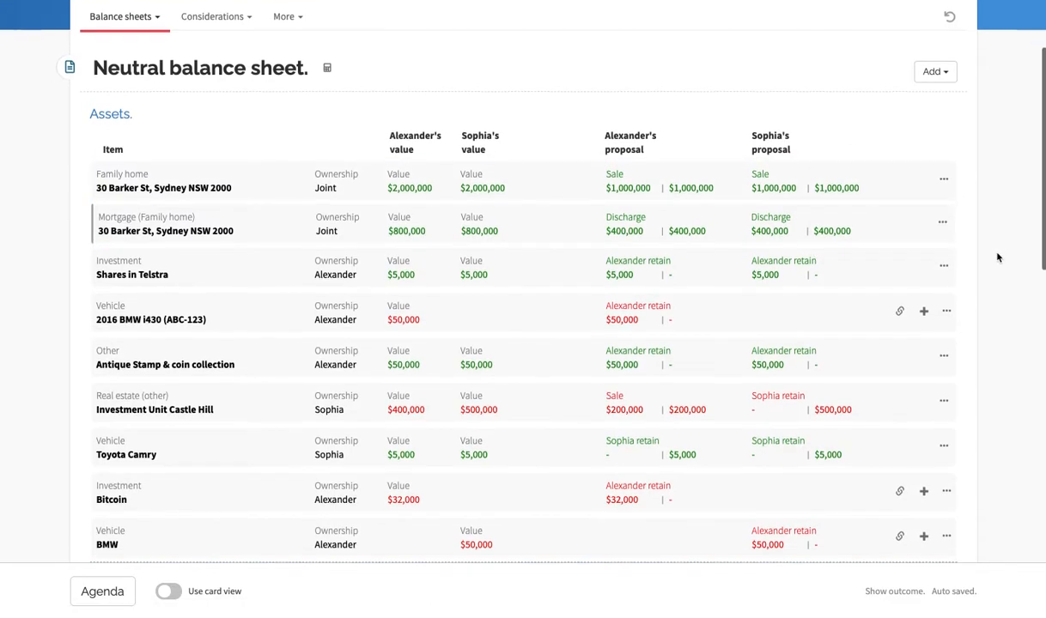
# - Link the 2016 BMW i430 asset to the other party's matching BMW item, keeping the first party as owner
pyautogui.scroll(-2, 998, 297)
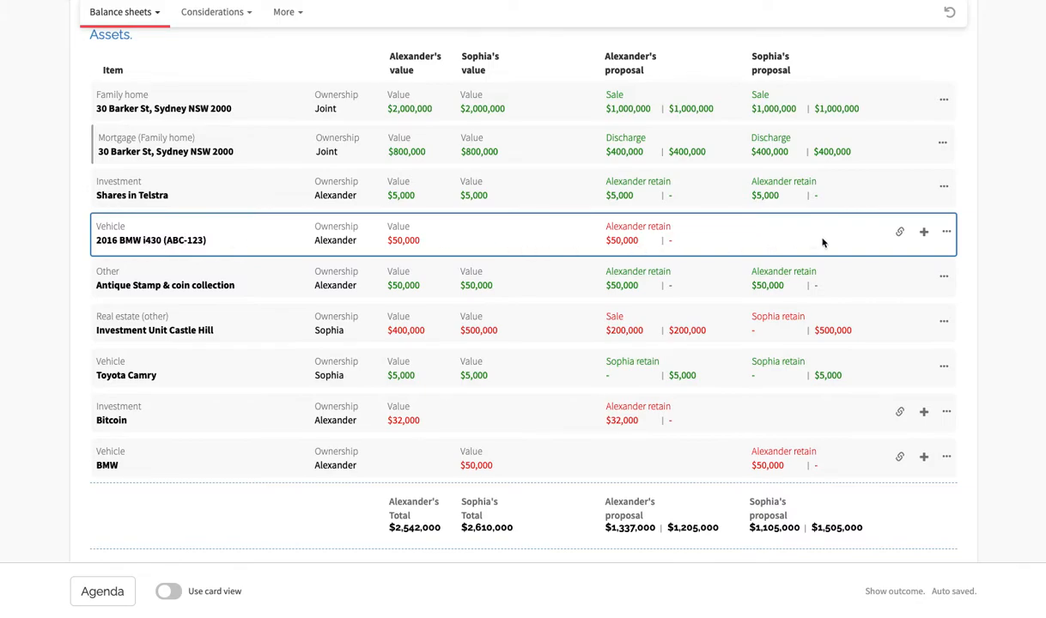
pyautogui.click(900, 233)
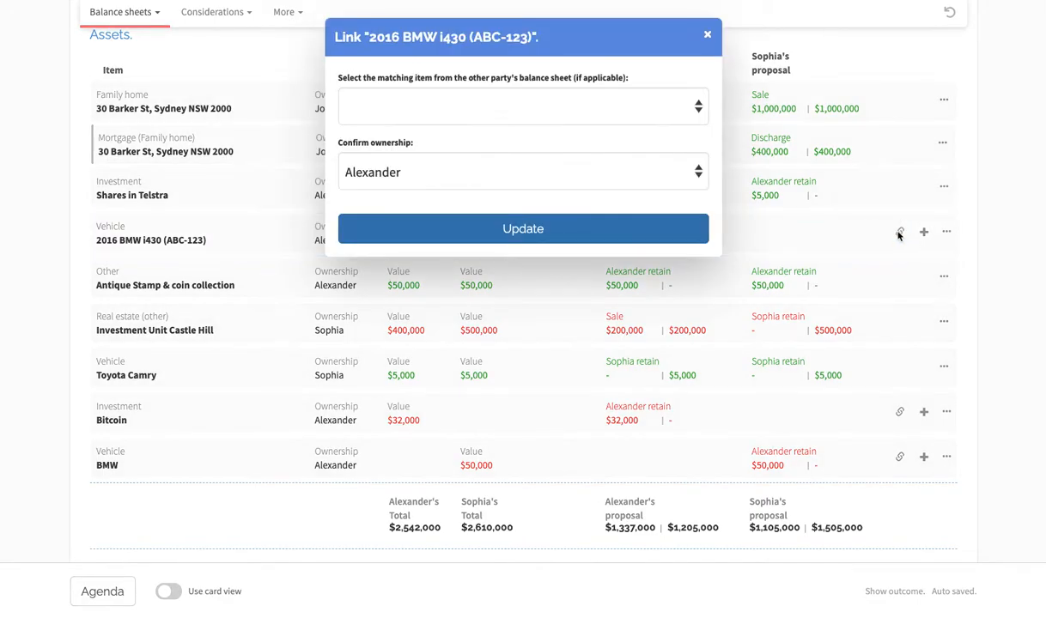
pyautogui.click(422, 110)
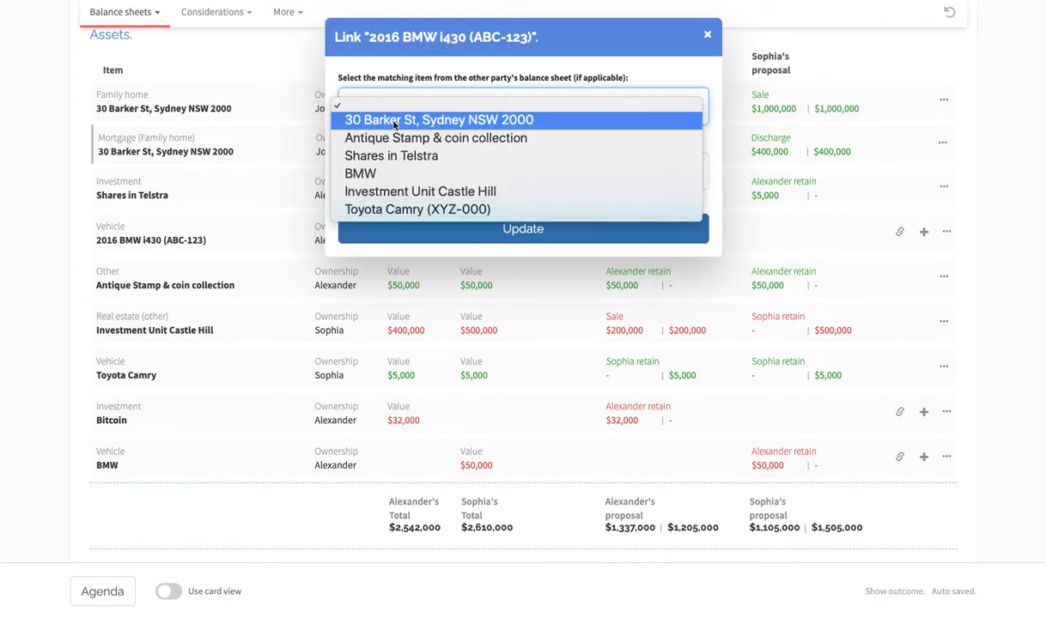
pyautogui.click(360, 175)
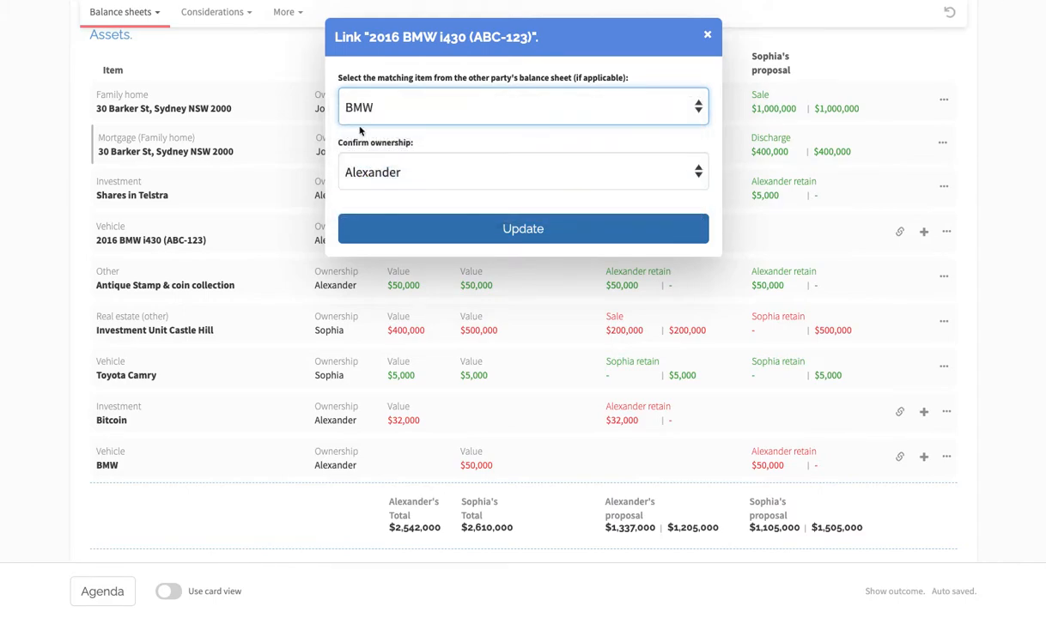
pyautogui.click(359, 163)
pyautogui.click(359, 166)
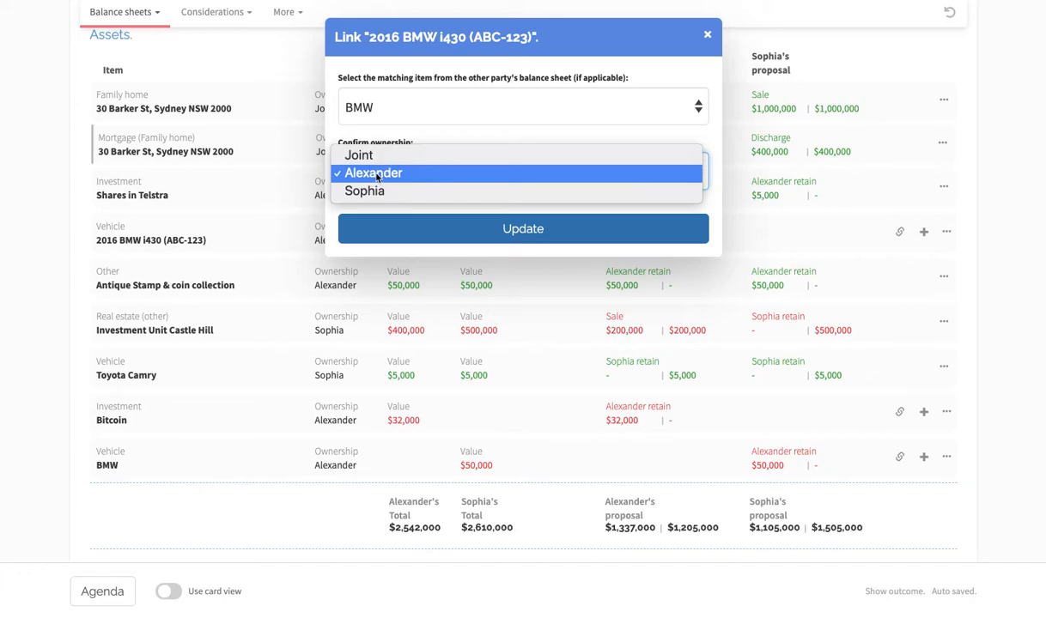
pyautogui.click(526, 240)
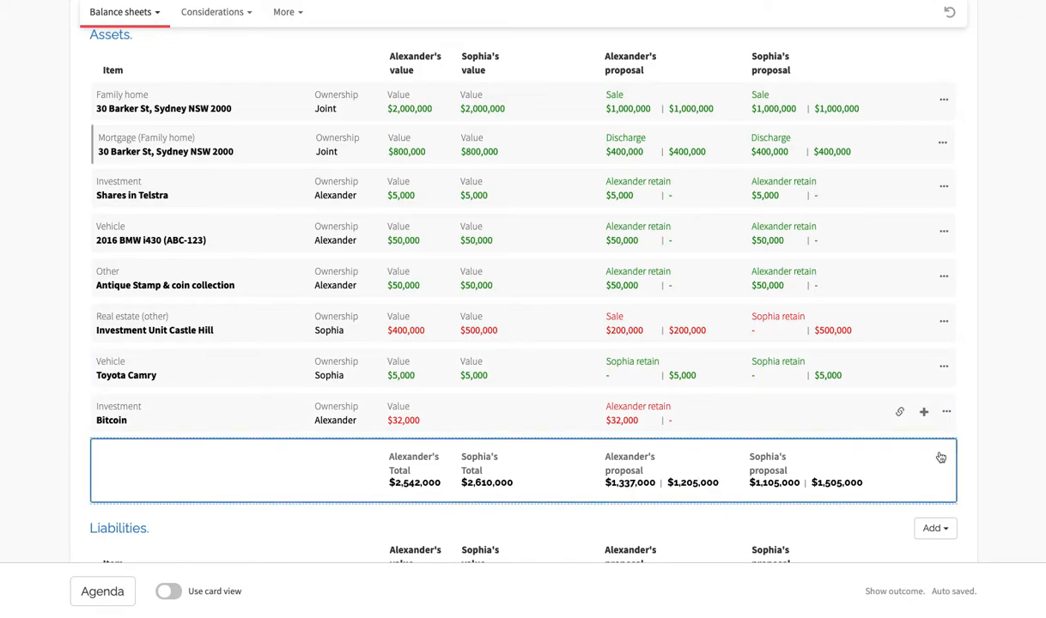
# - Add the Bitcoin investment to the second party's balance sheet
pyautogui.scroll(-1, 799, 455)
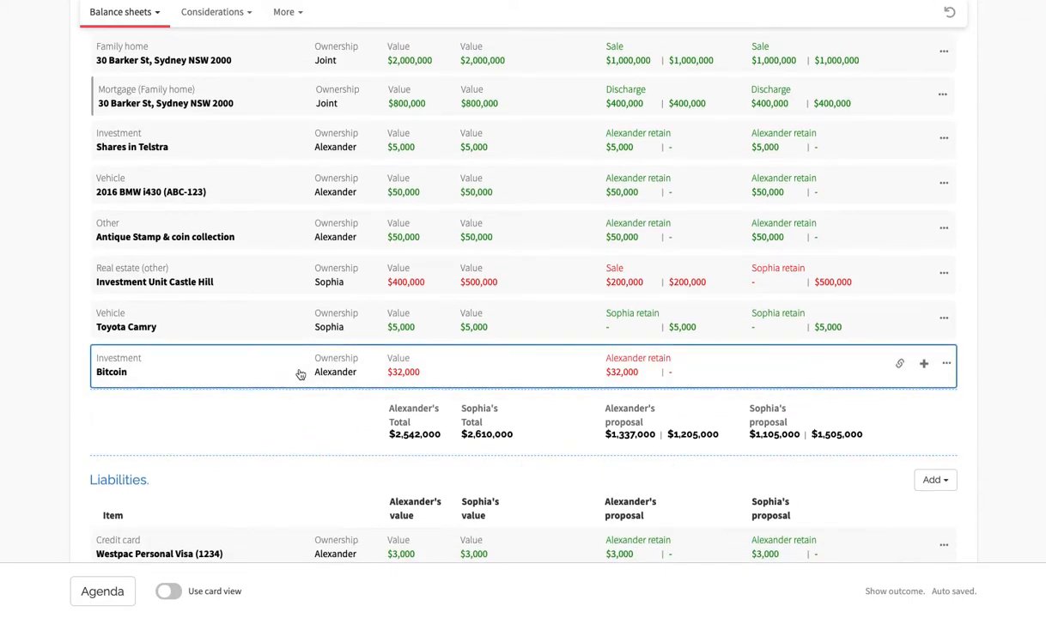
pyautogui.click(924, 364)
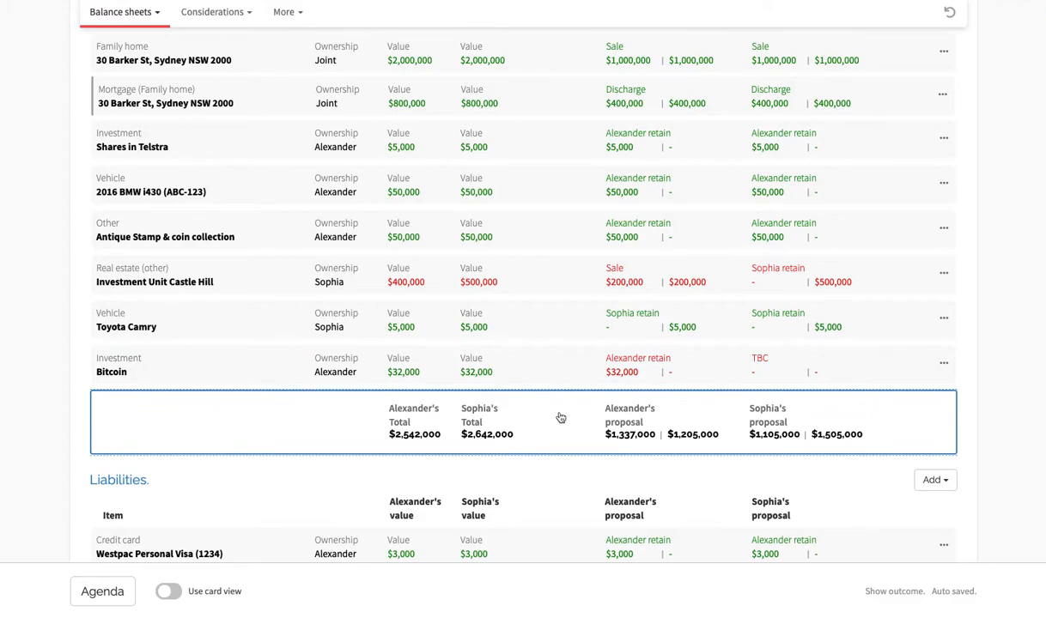
# - View the editable description and ownership options of the Investment Unit Castle Hill asset without changing them
pyautogui.scroll(1, 549, 322)
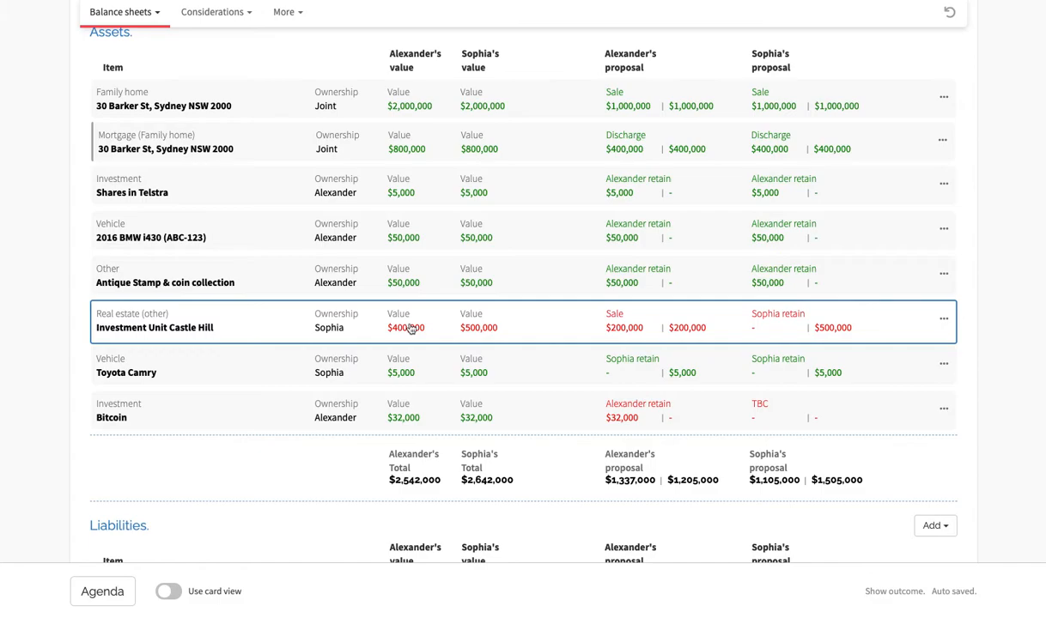
pyautogui.click(150, 329)
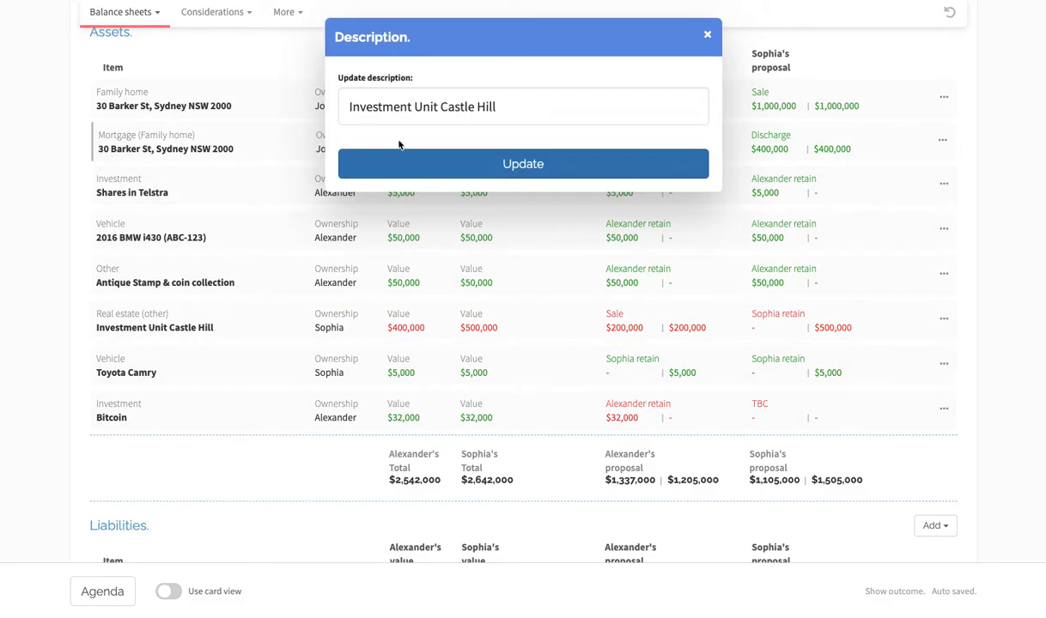
pyautogui.click(706, 35)
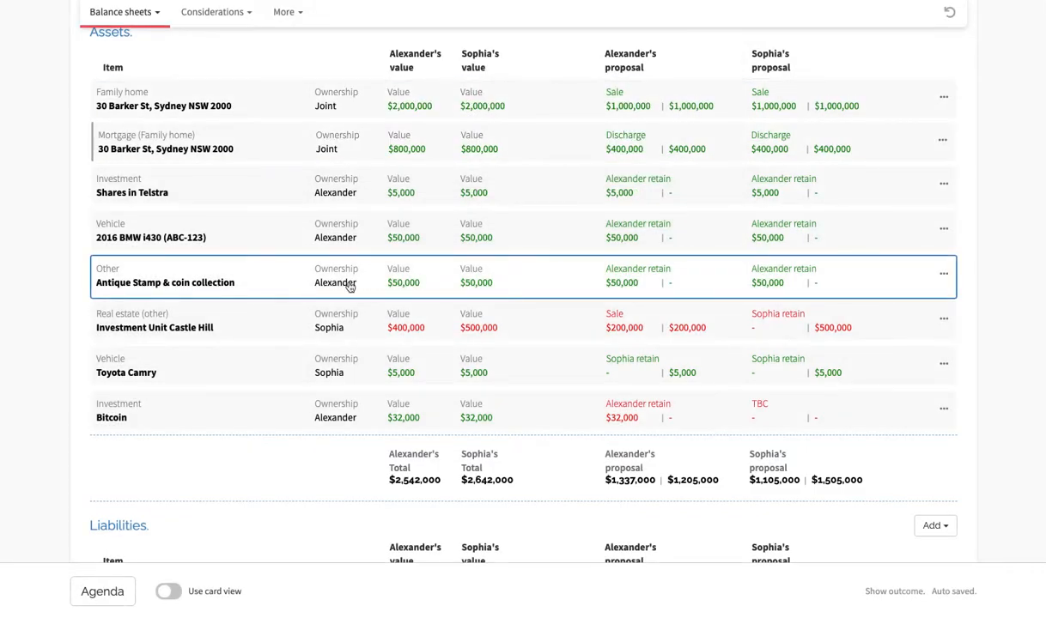
pyautogui.click(332, 328)
pyautogui.click(509, 107)
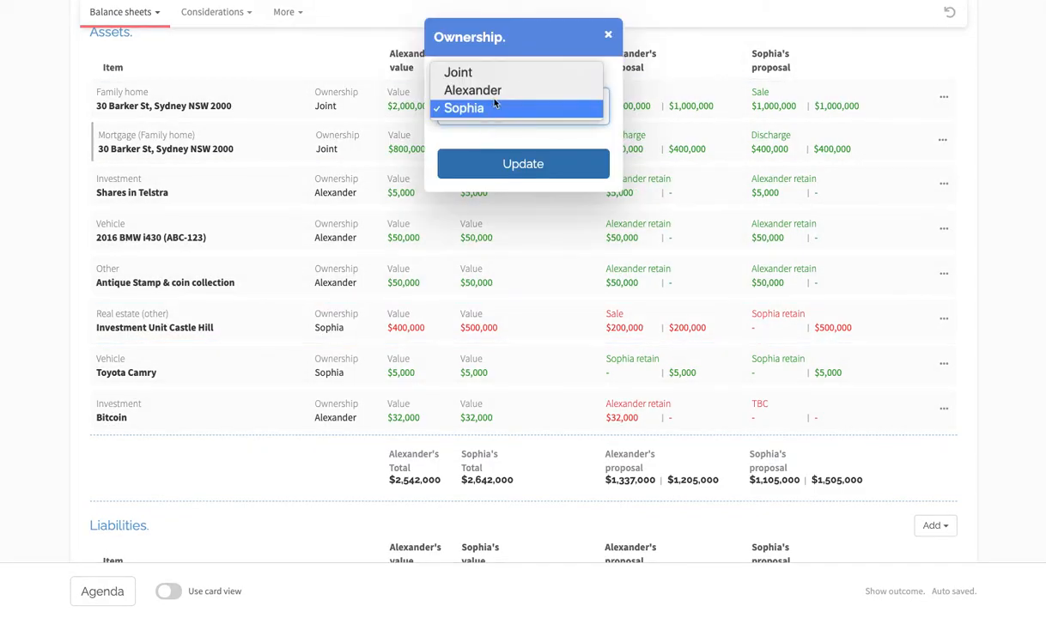
pyautogui.click(504, 109)
pyautogui.click(608, 34)
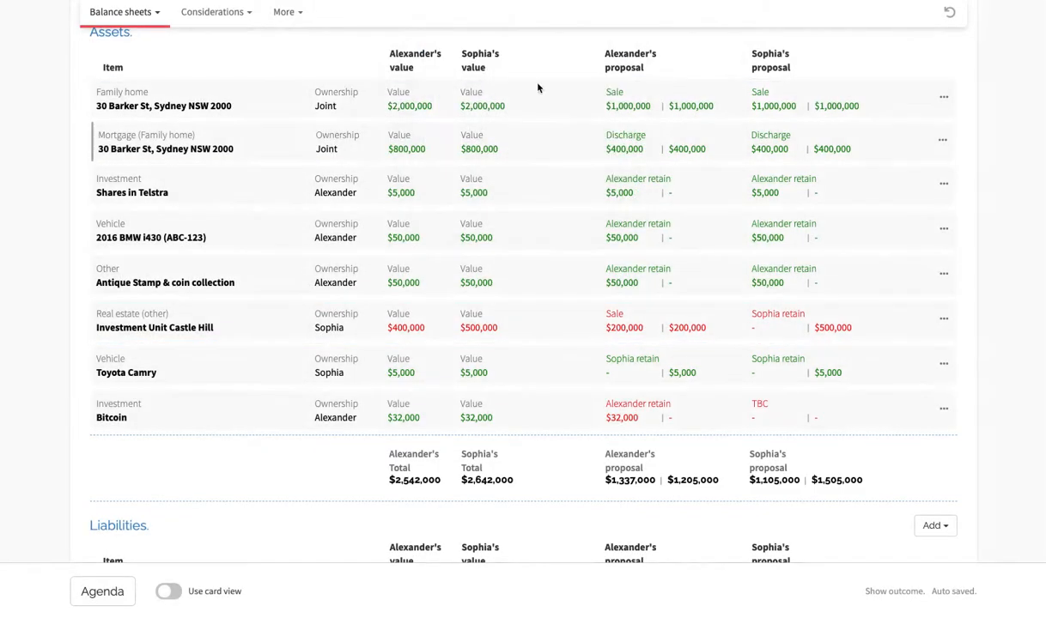
# - Set the first party's value for Investment Unit Castle Hill to 500,000, without applying it to both parties
pyautogui.click(407, 331)
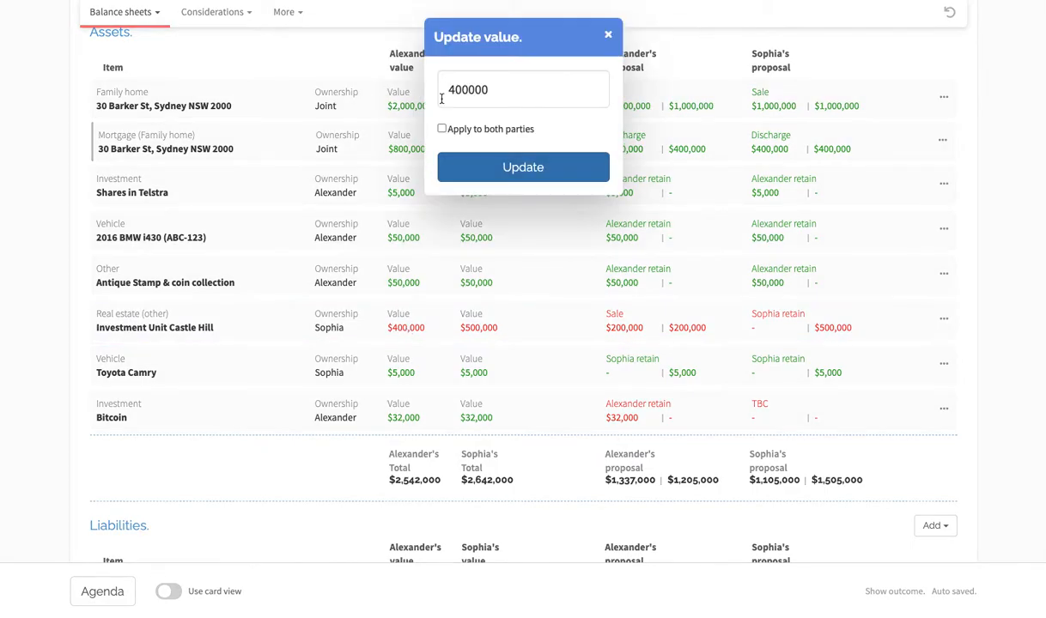
pyautogui.moveTo(453, 92); pyautogui.dragTo(449, 91)
pyautogui.write('500,')
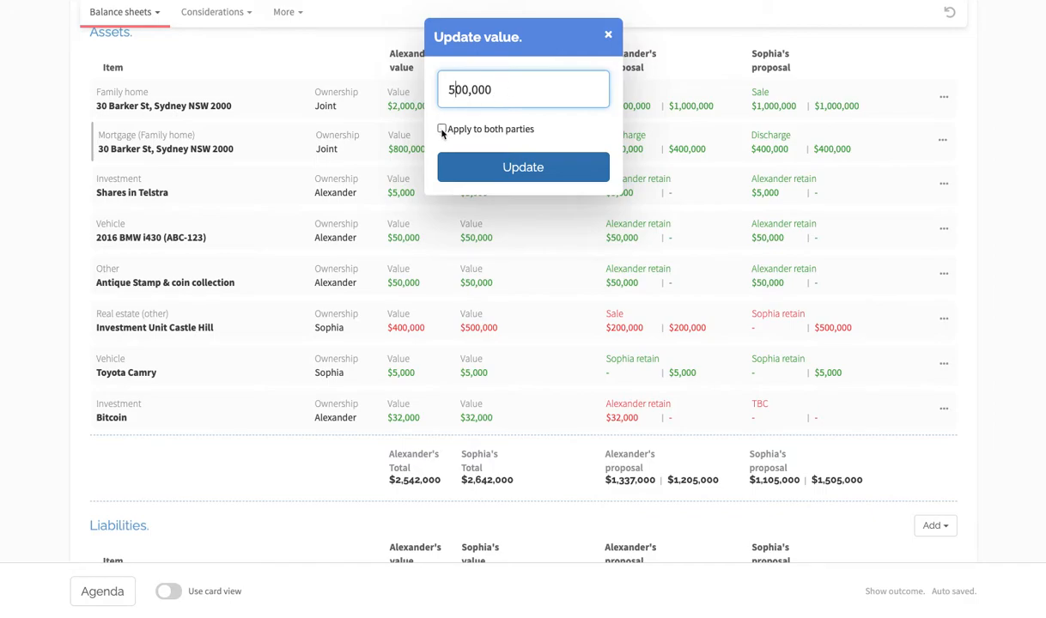
pyautogui.click(485, 167)
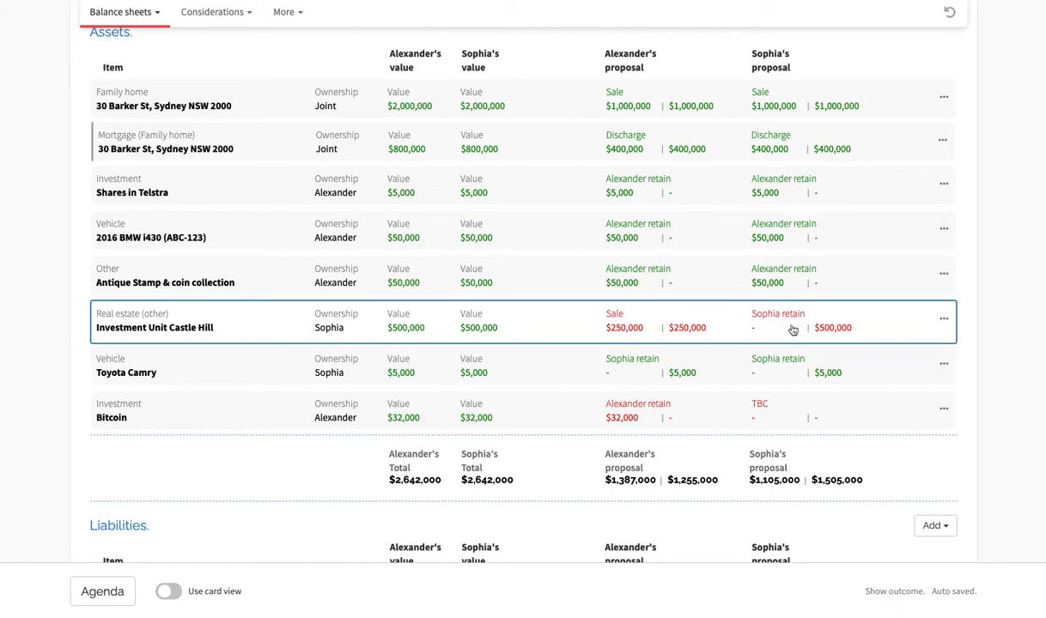
# - Change the first party's proposal for Investment Unit Castle Hill so the second party retains the full 500,000
pyautogui.click(650, 330)
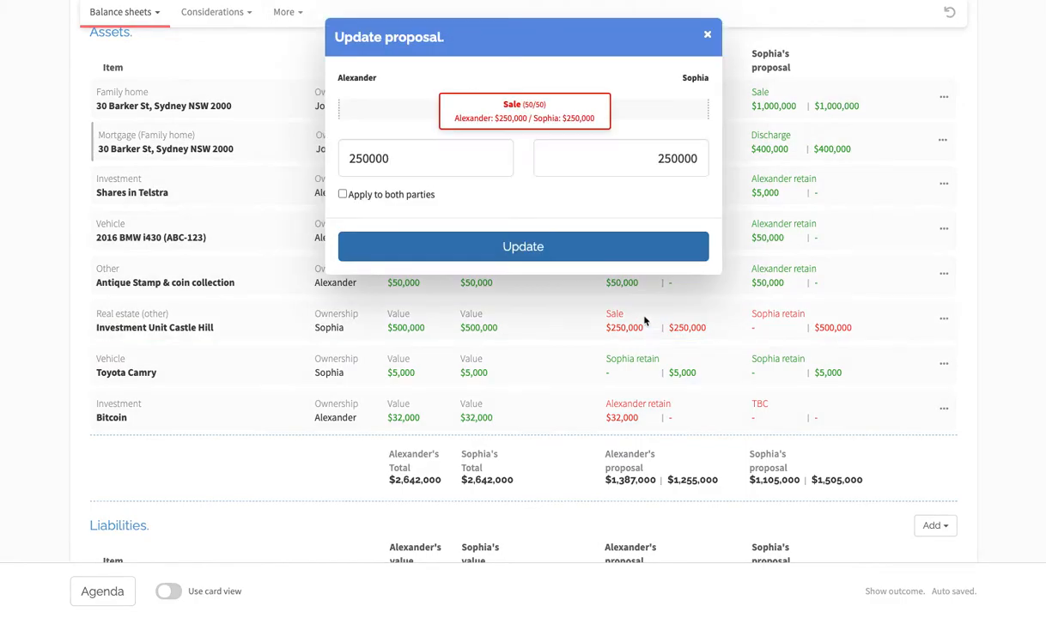
pyautogui.moveTo(524, 113); pyautogui.dragTo(430, 113)
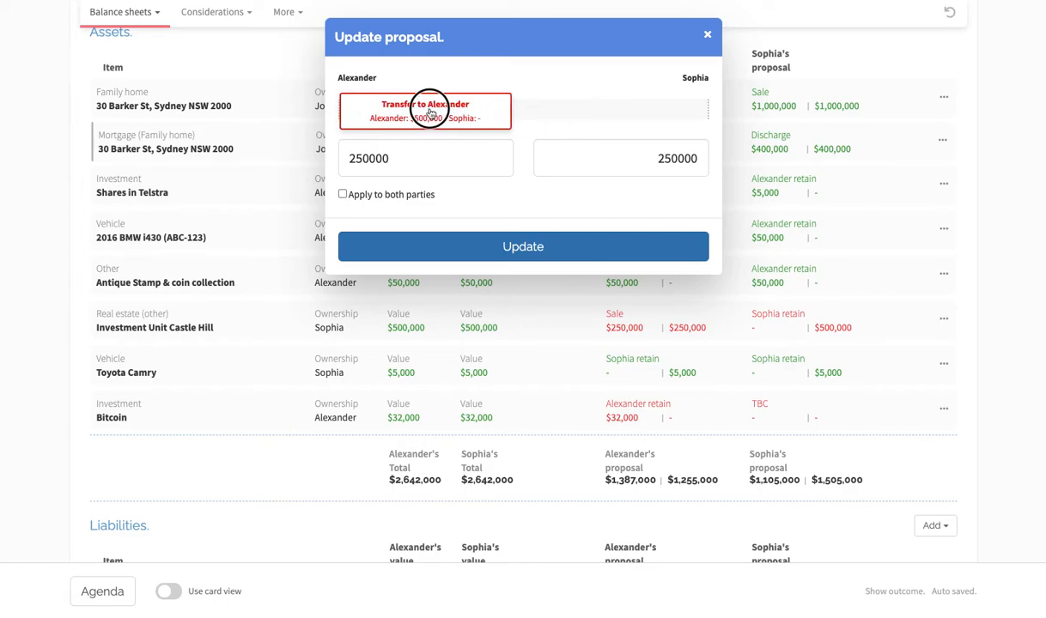
pyautogui.moveTo(430, 114); pyautogui.dragTo(339, 79)
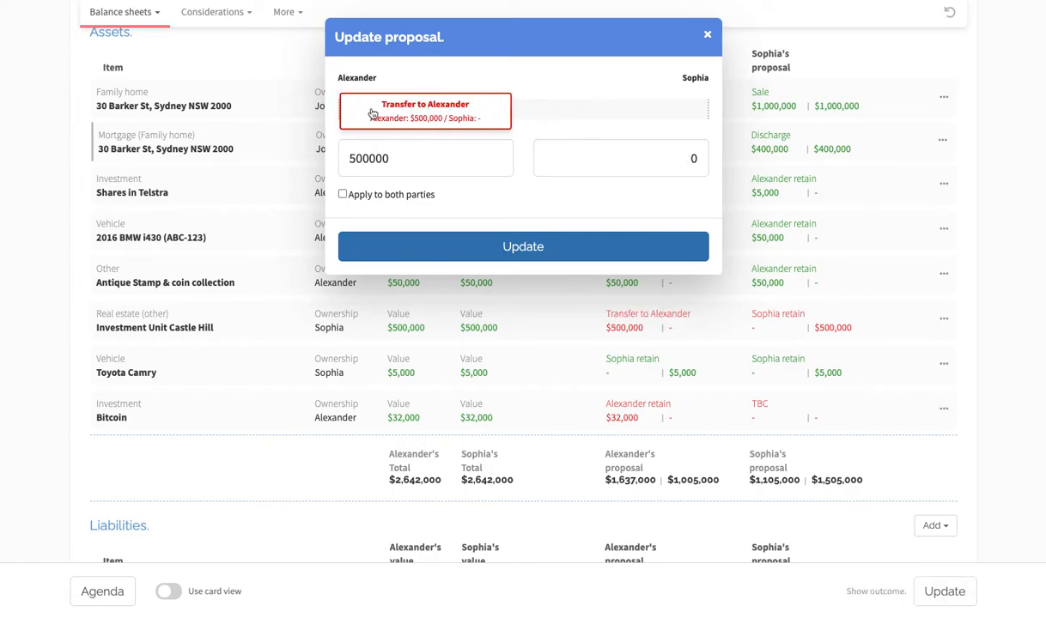
pyautogui.moveTo(381, 114); pyautogui.dragTo(636, 112)
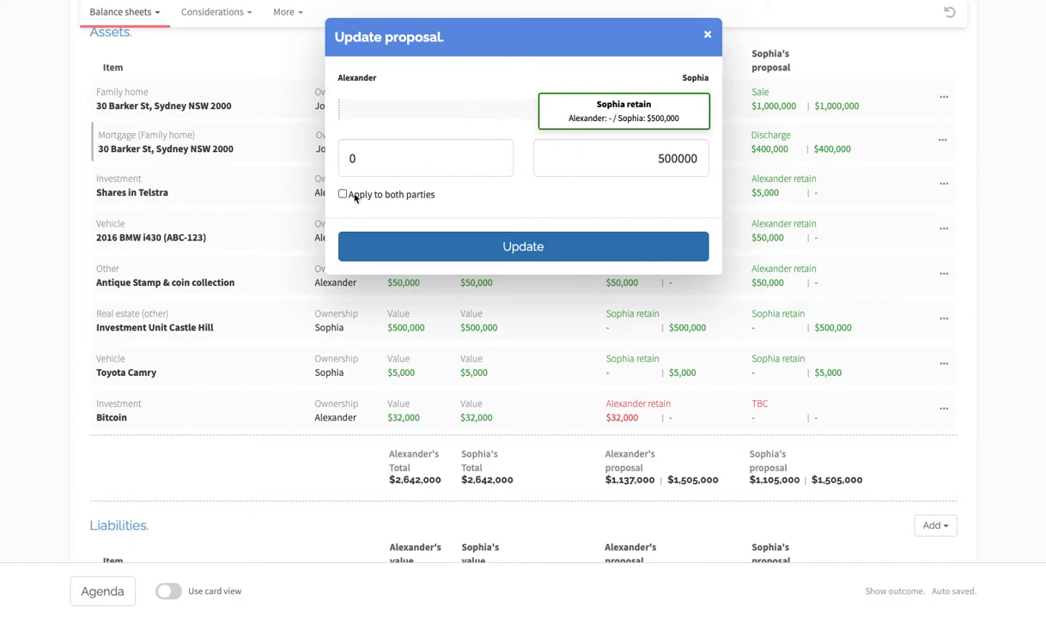
pyautogui.click(565, 249)
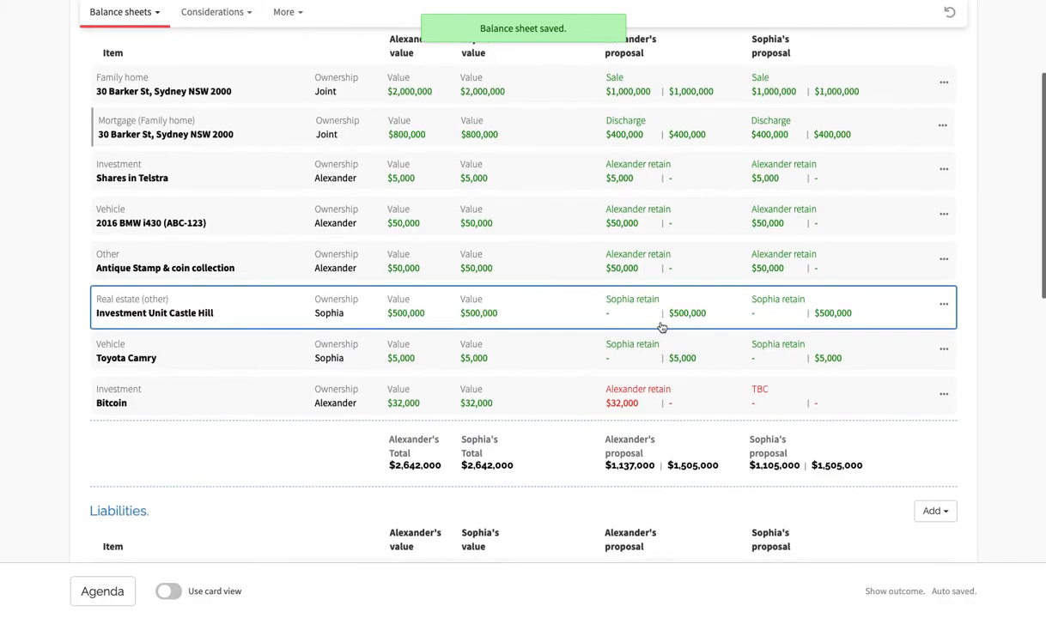
# - Set the second party's proposal for Bitcoin so the first party retains the full 32,000
pyautogui.scroll(-2, 663, 327)
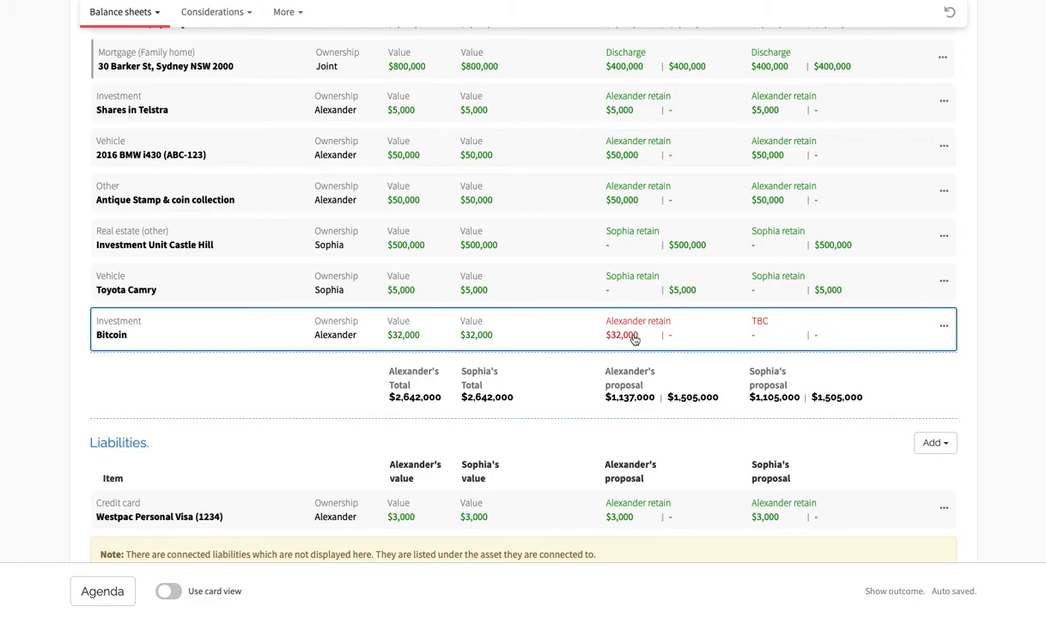
pyautogui.click(798, 338)
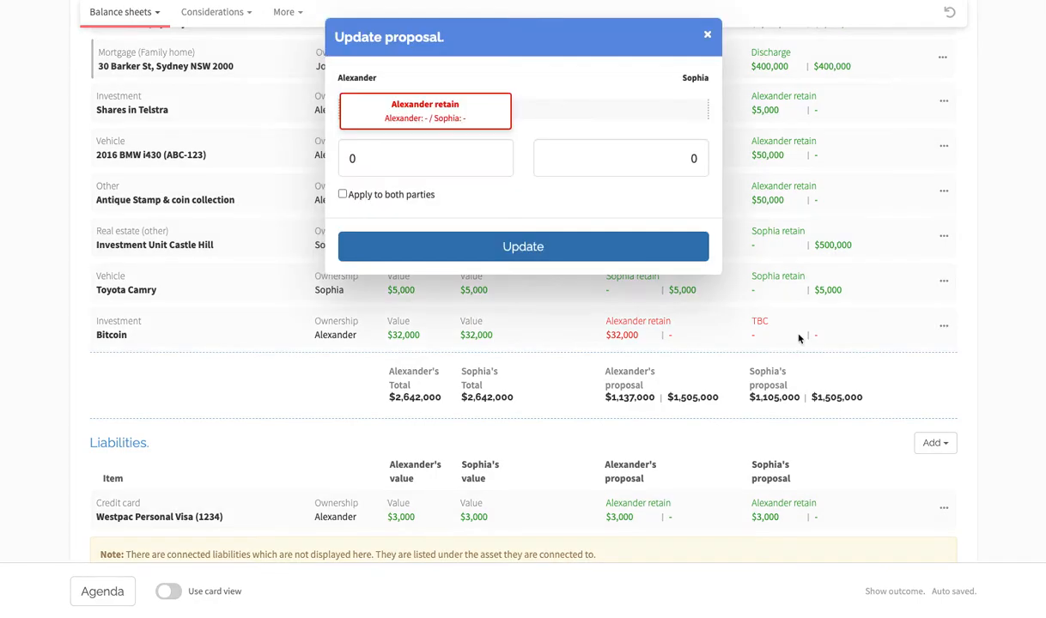
pyautogui.moveTo(506, 111); pyautogui.dragTo(366, 107)
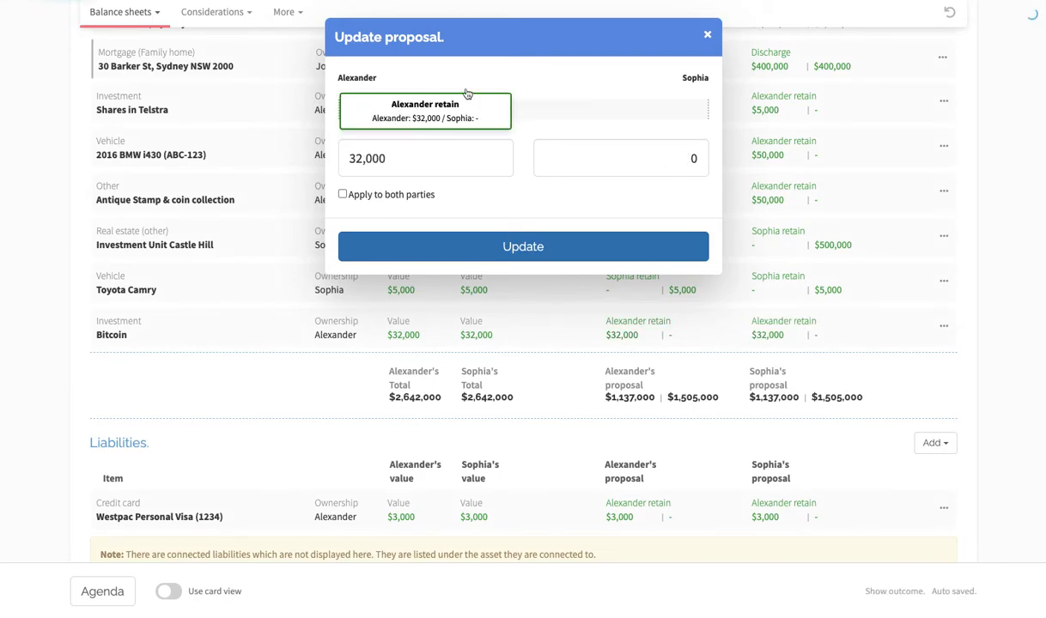
pyautogui.click(530, 255)
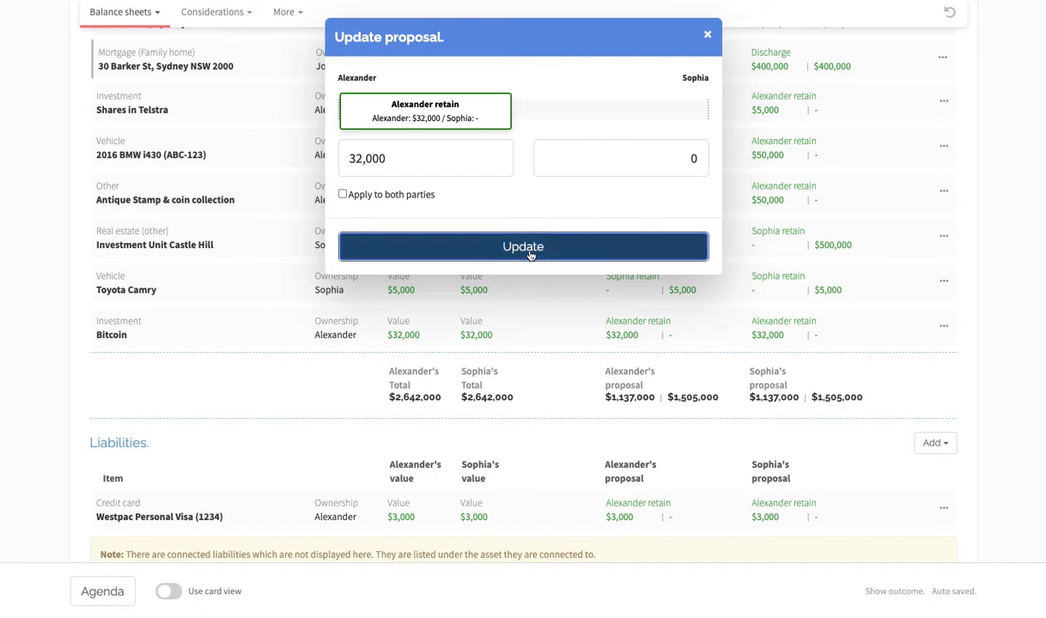
# - Check both parties' splits and percentages in the outcome section of the balance sheet
pyautogui.scroll(-5, 730, 327)
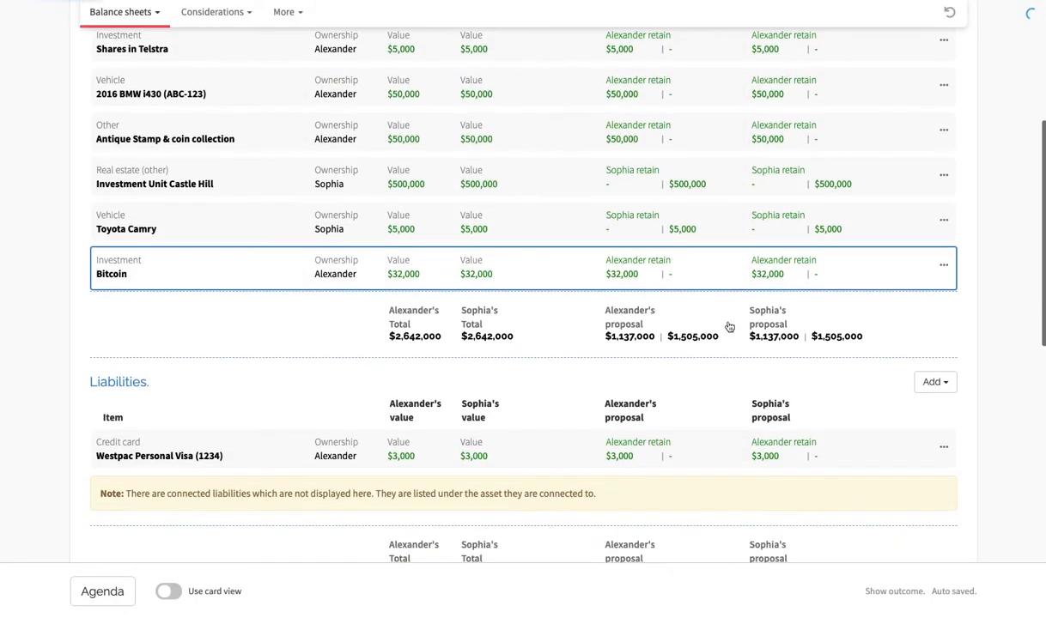
pyautogui.scroll(-4, 730, 327)
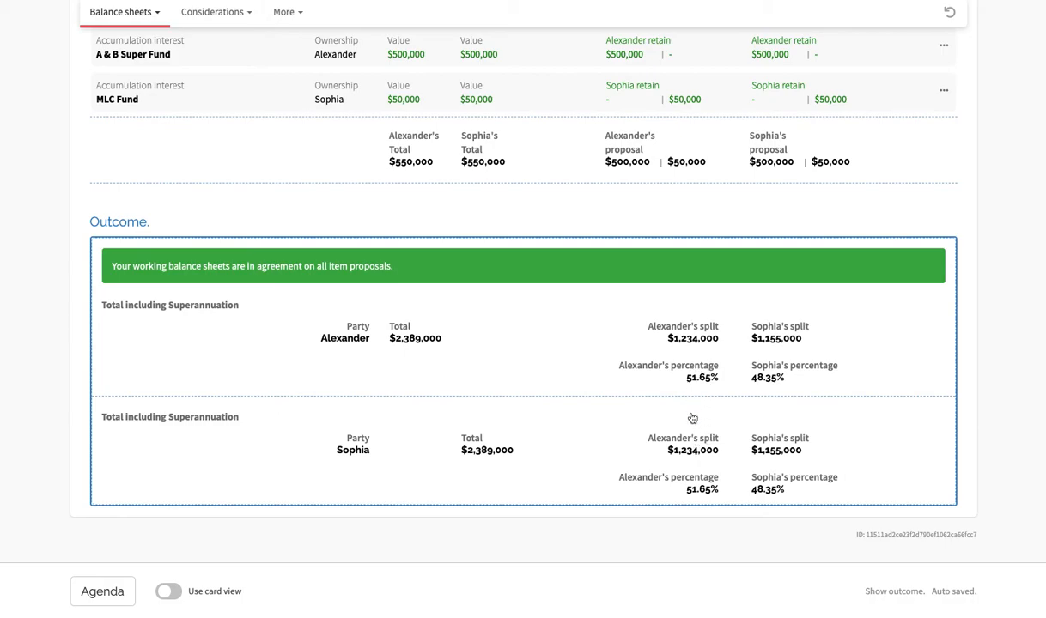
# - Review the joint documents and agreements available for download for this matter, and return to the neutral balance sheet
pyautogui.click(288, 14)
pyautogui.click(301, 39)
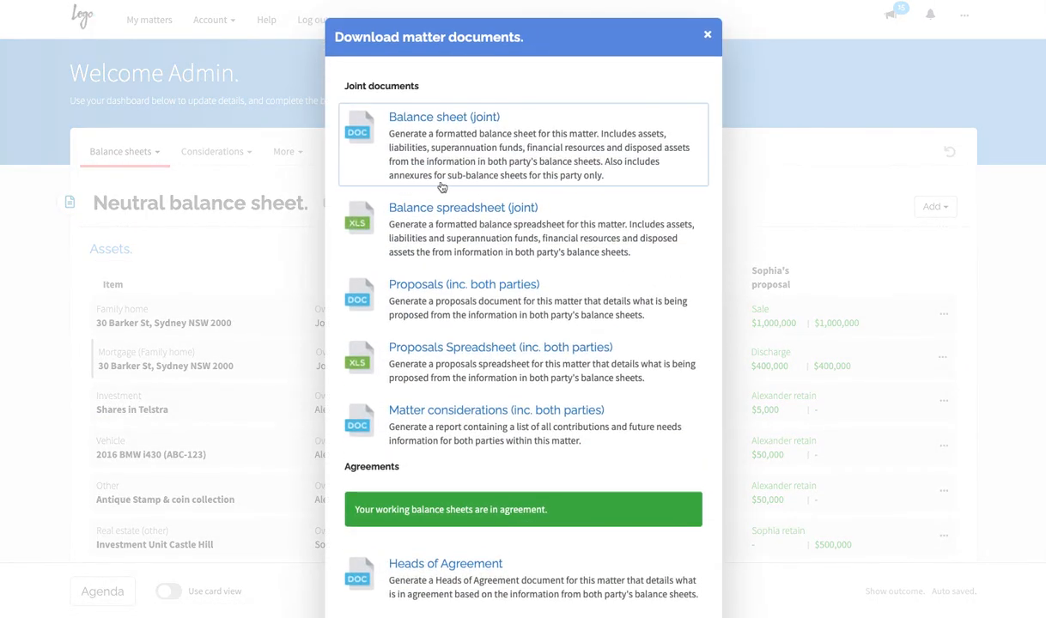
pyautogui.scroll(-1, 510, 206)
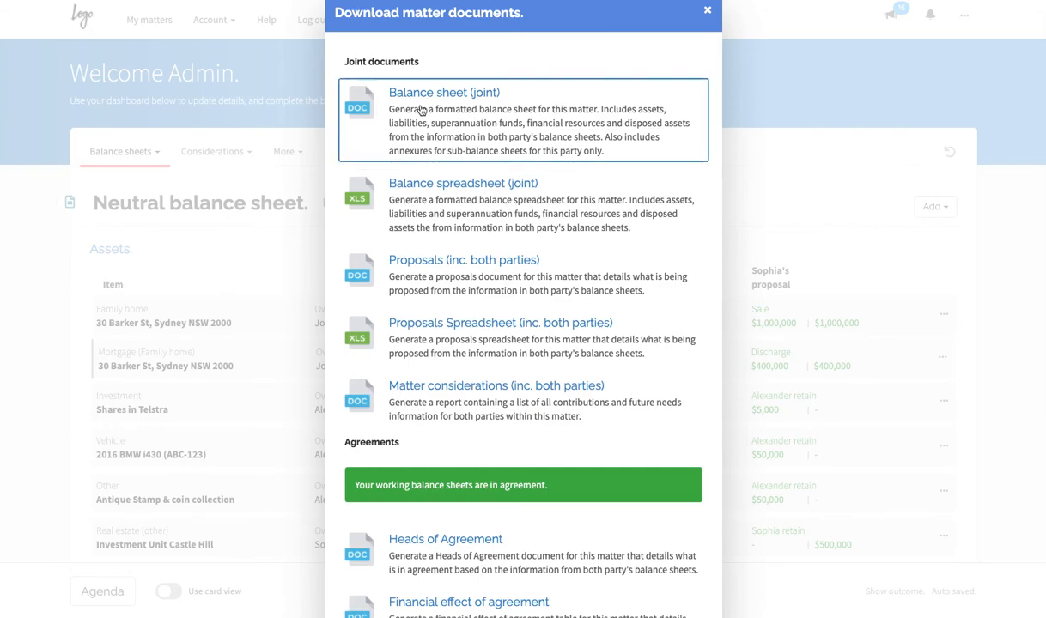
pyautogui.scroll(-1, 548, 176)
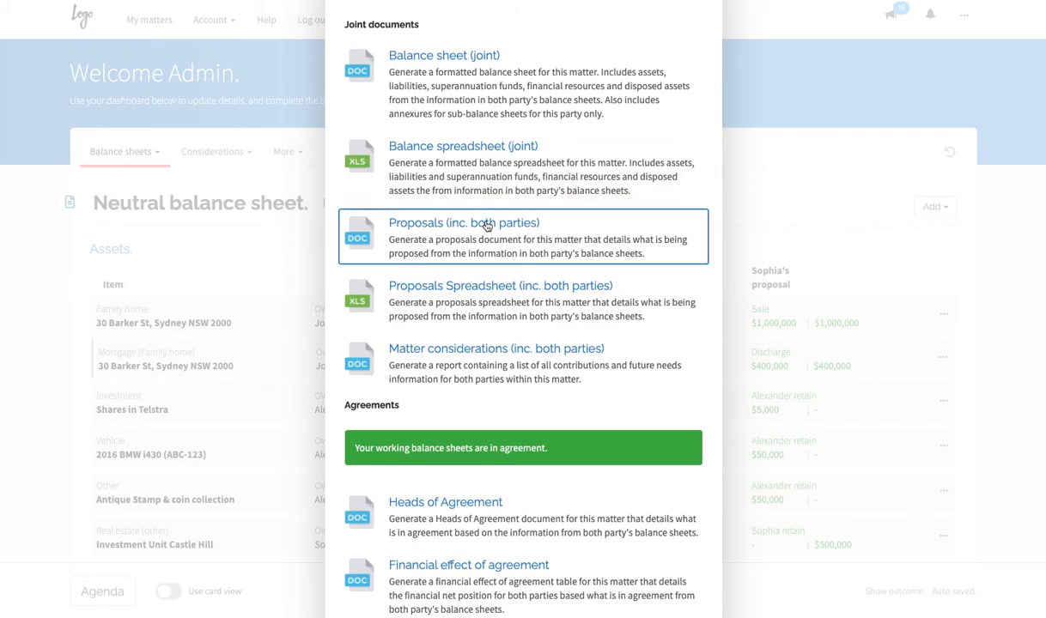
pyautogui.scroll(-2, 473, 249)
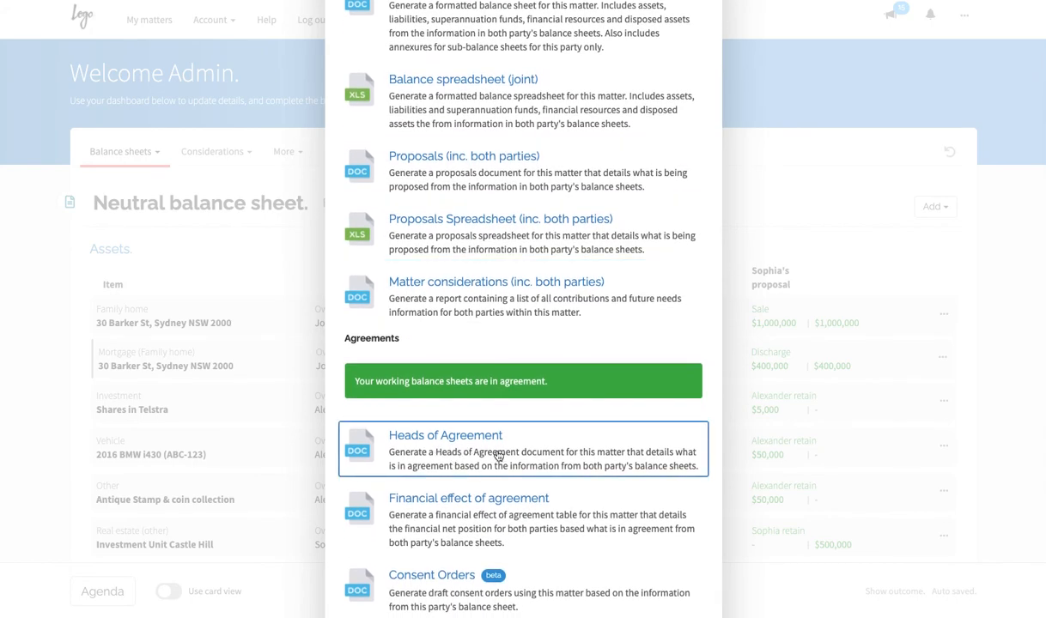
pyautogui.scroll(3, 617, 137)
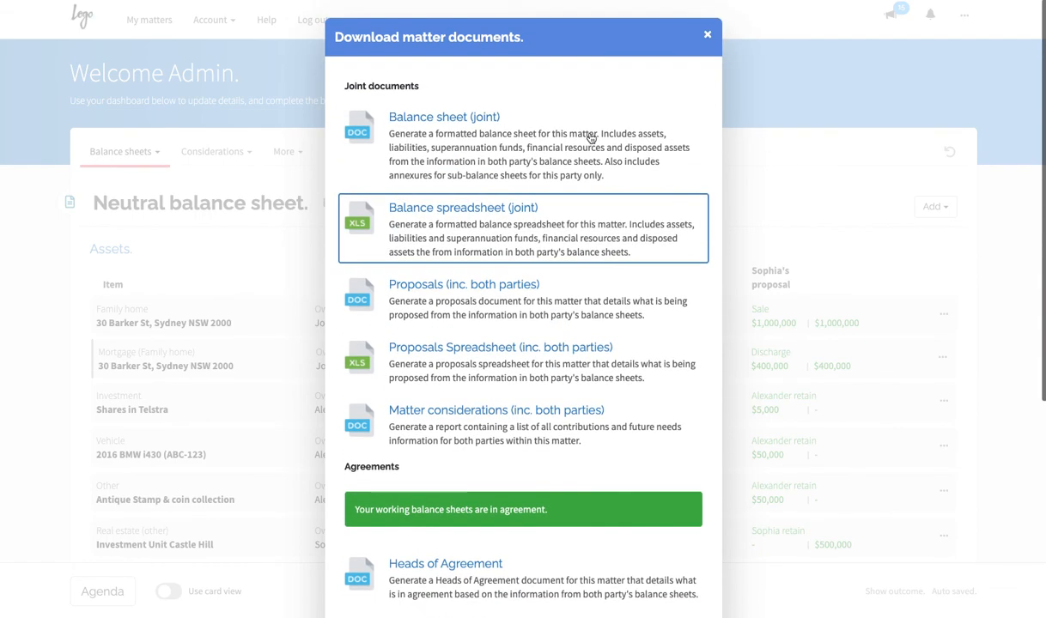
pyautogui.click(707, 35)
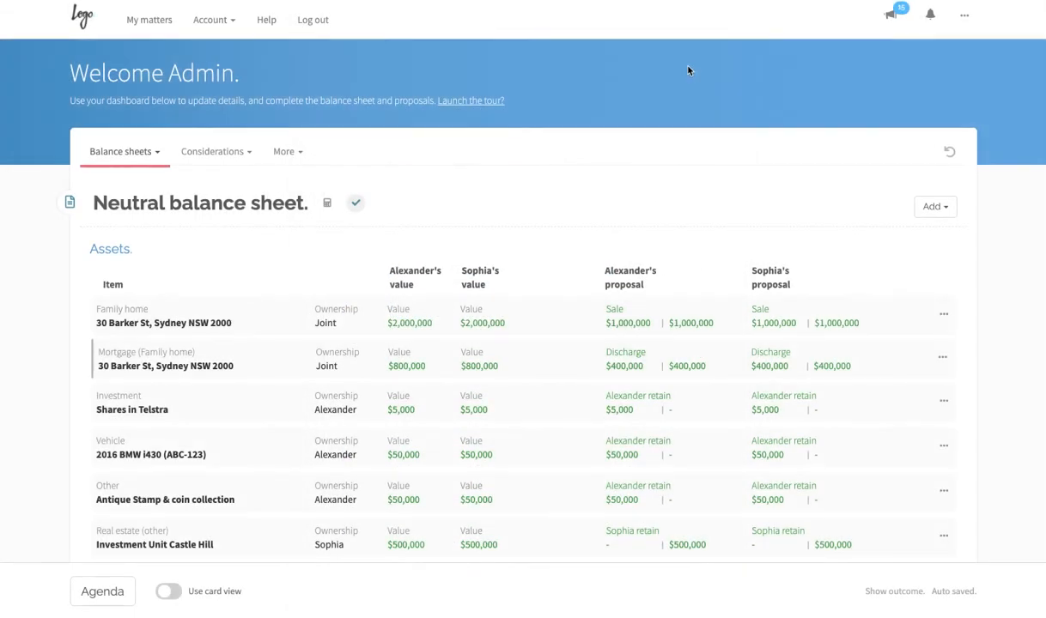